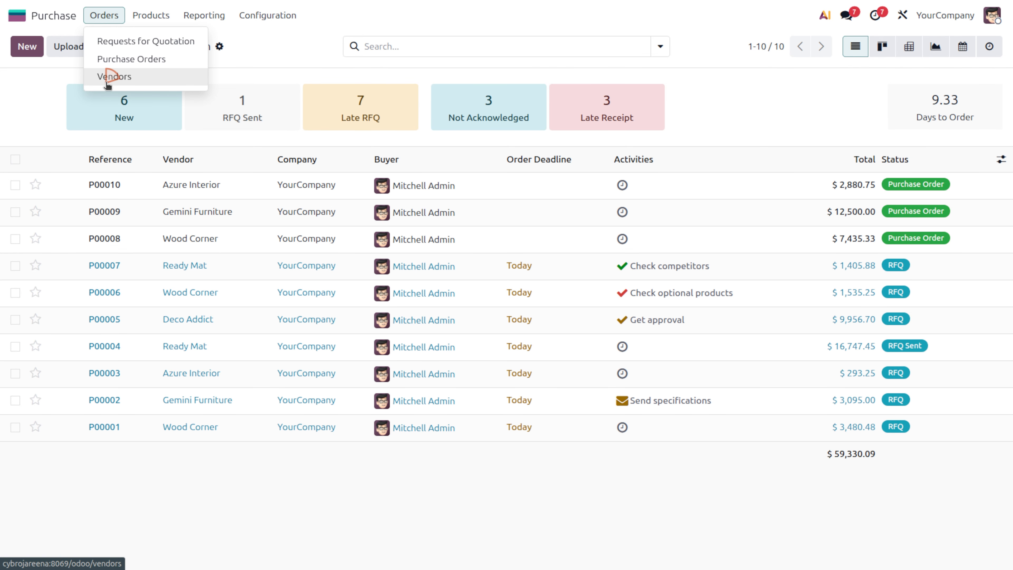
# Open the vendors list and look at the blank form for a new vendor.
pyautogui.click(107, 81)
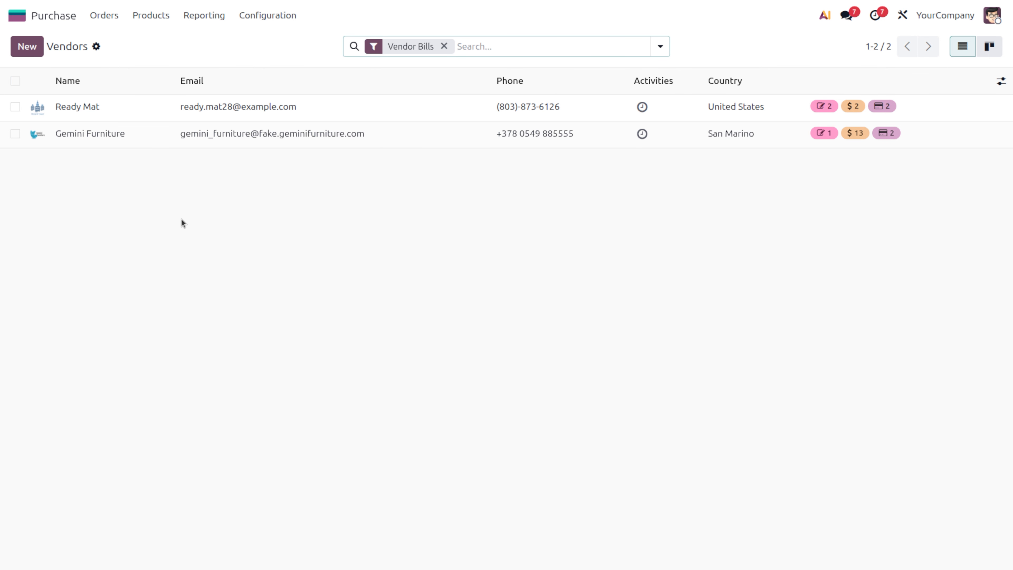
pyautogui.click(35, 46)
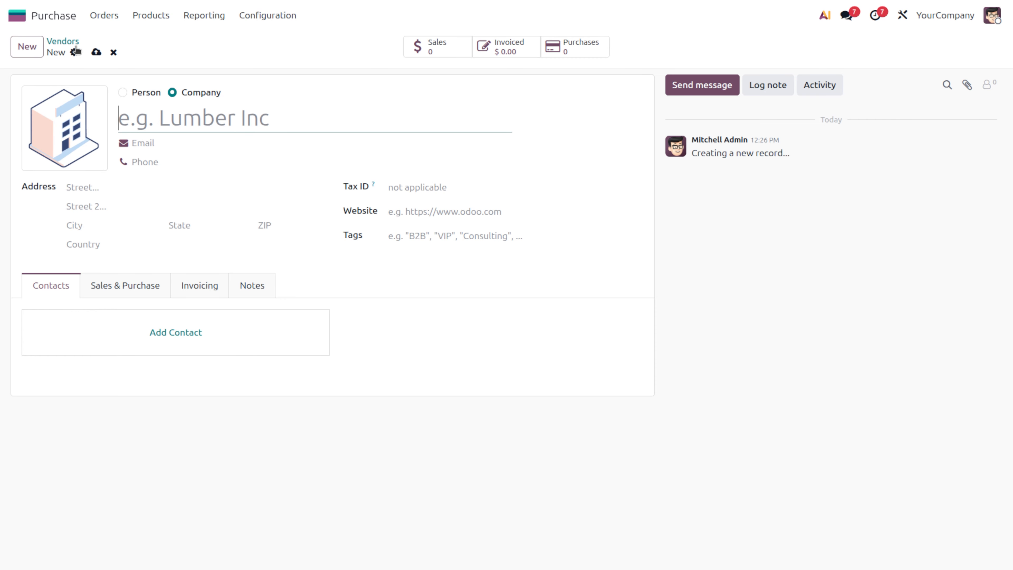
pyautogui.click(64, 41)
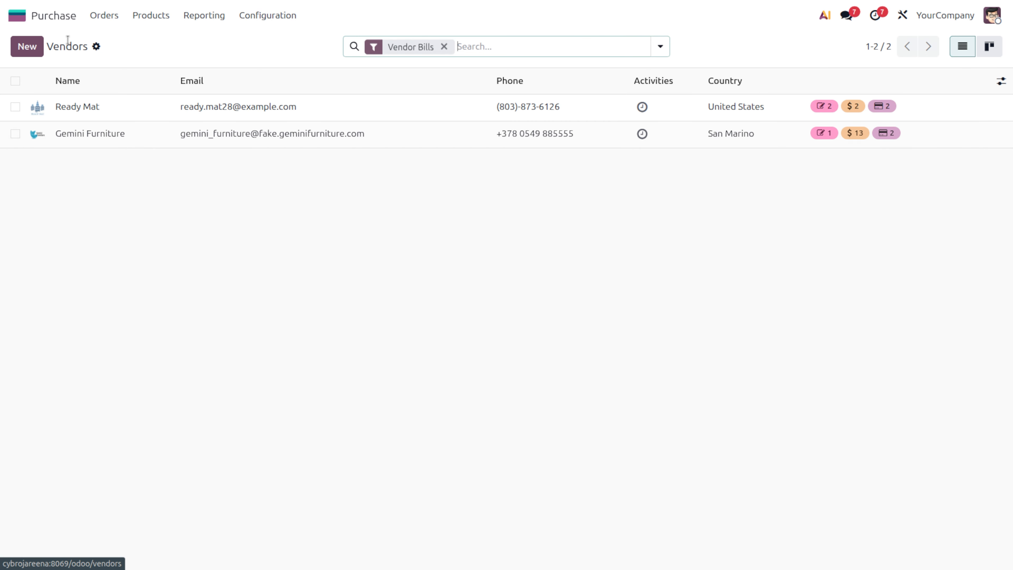
# Open the Ready Mat vendor record and view the details of its Production Supervisor contact.
pyautogui.click(116, 115)
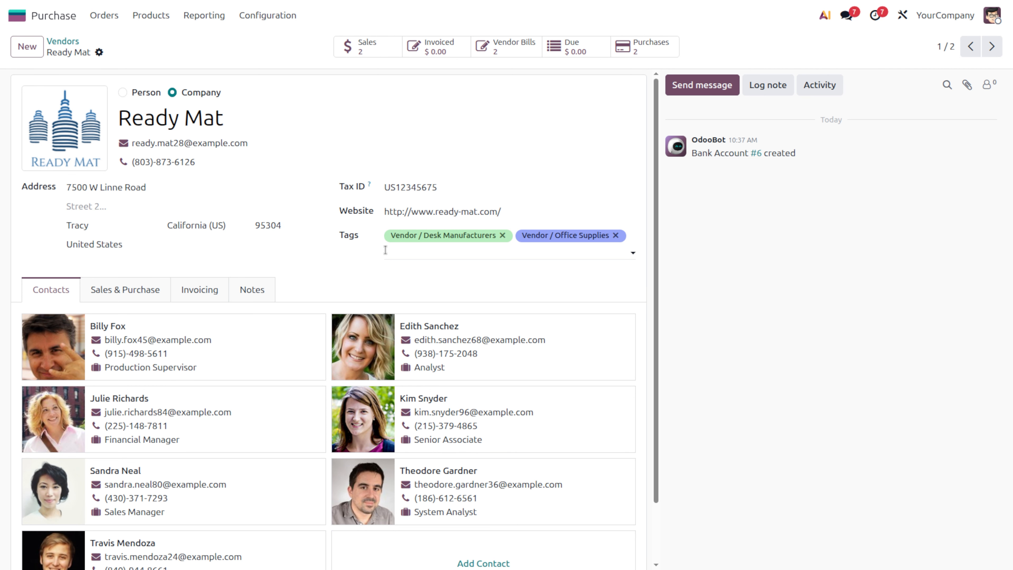
pyautogui.scroll(-2, 385, 249)
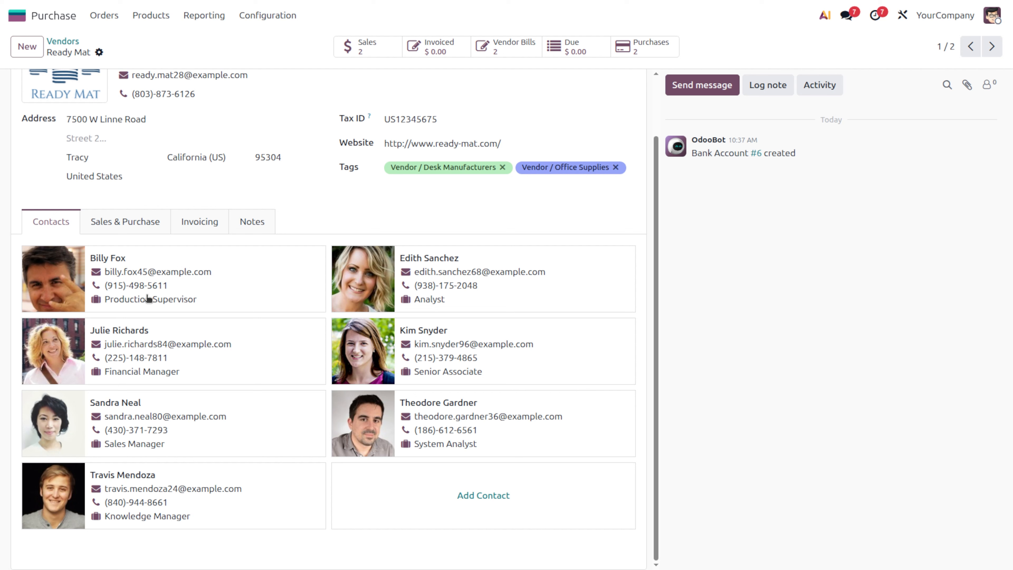
pyautogui.click(207, 270)
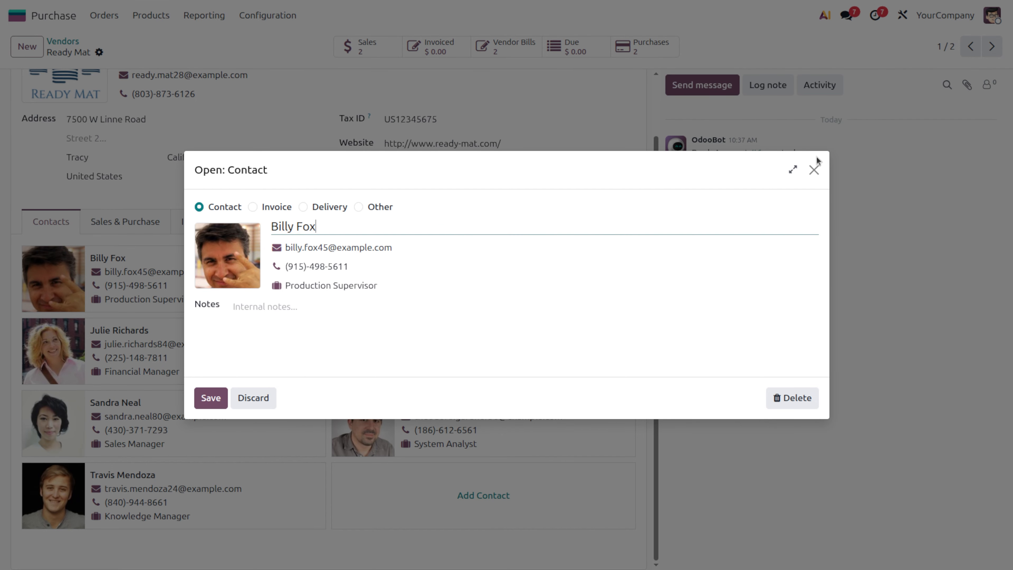
pyautogui.click(813, 169)
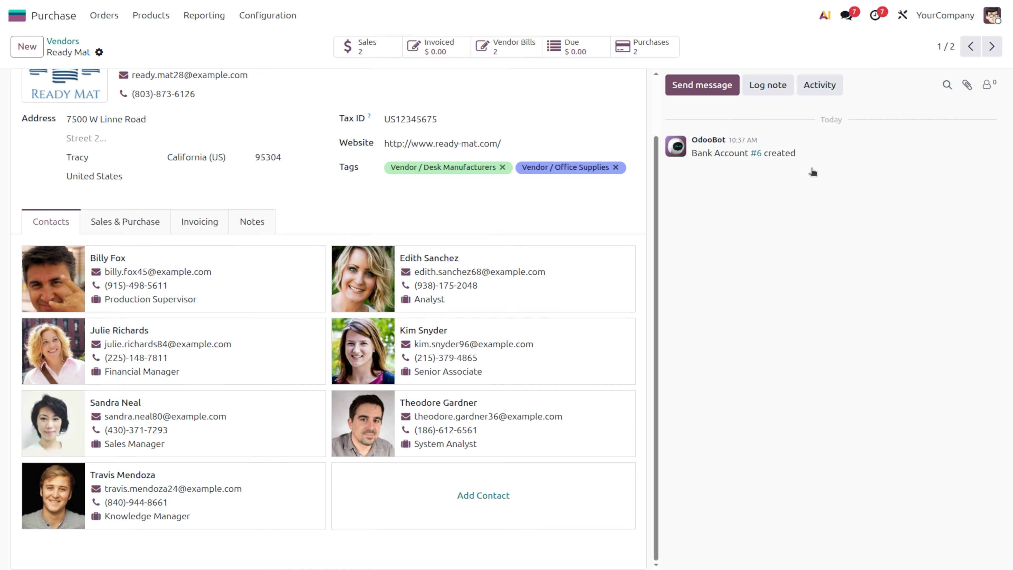
# Change the type of Ready Mat's Analyst contact to Invoice and save the contact.
pyautogui.click(433, 276)
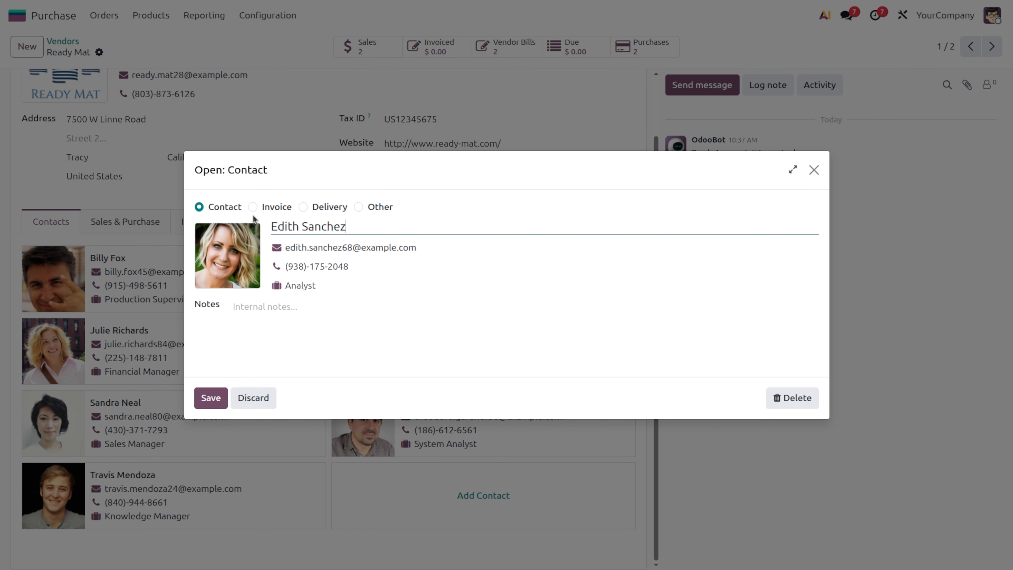
pyautogui.click(253, 207)
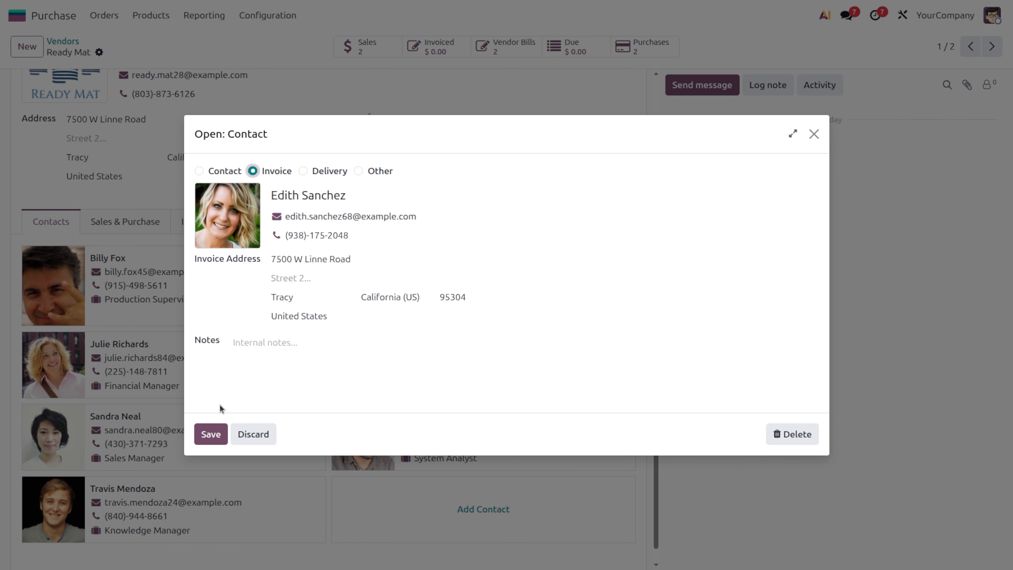
pyautogui.click(212, 435)
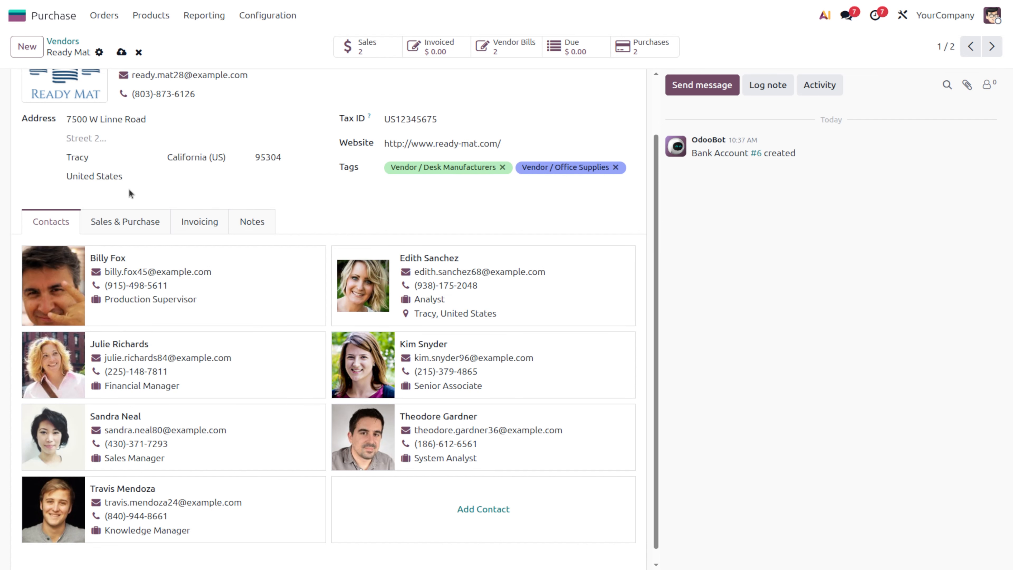
# Assign the admin user as Buyer in Ready Mat's purchase settings.
pyautogui.click(142, 221)
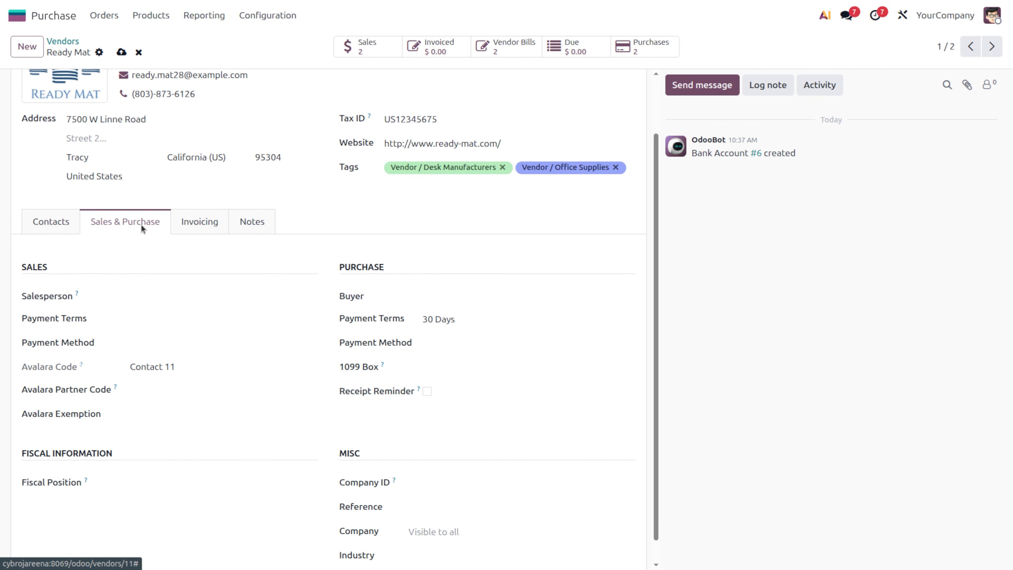
pyautogui.click(442, 297)
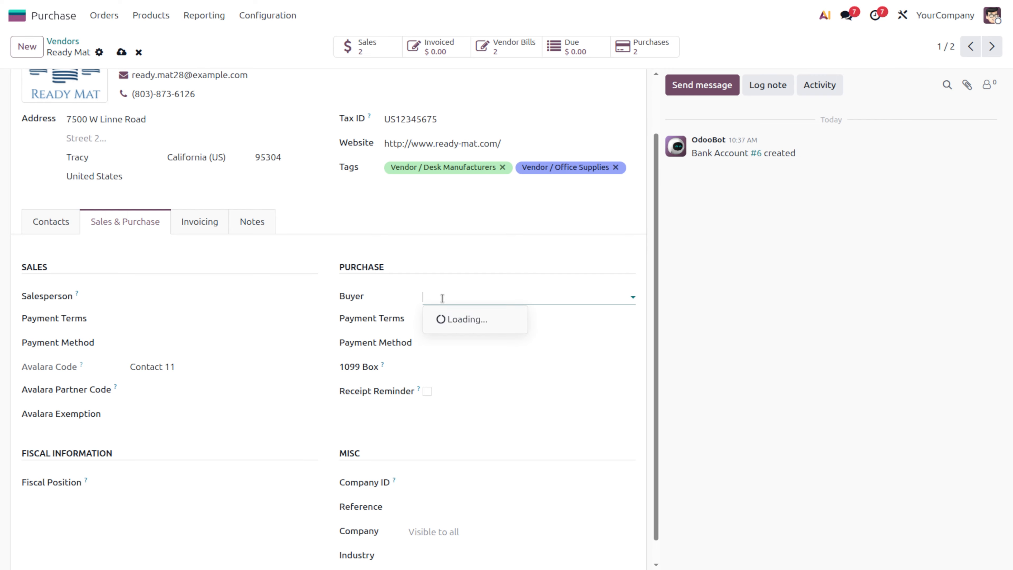
pyautogui.click(442, 297)
pyautogui.click(442, 296)
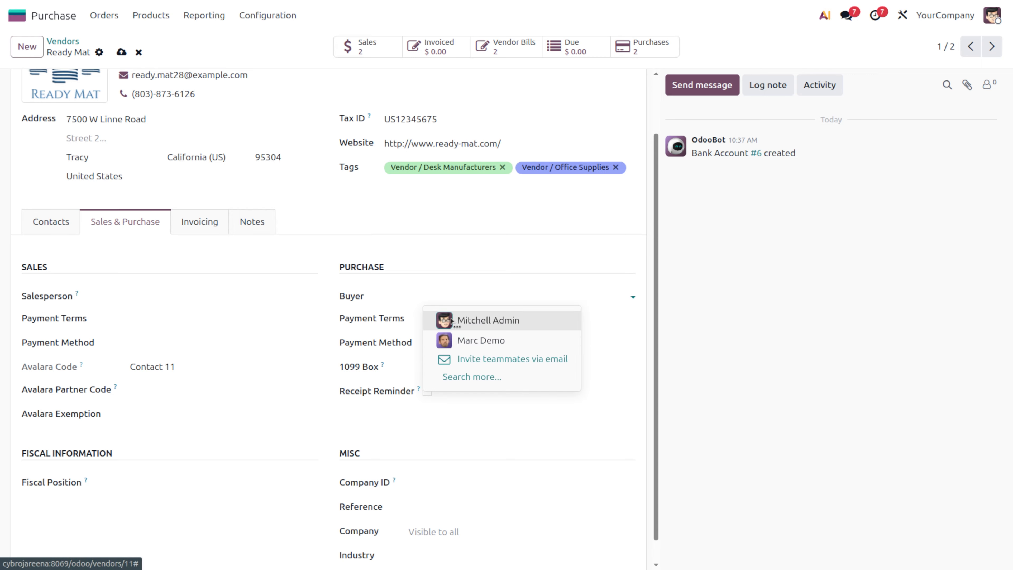
pyautogui.click(469, 320)
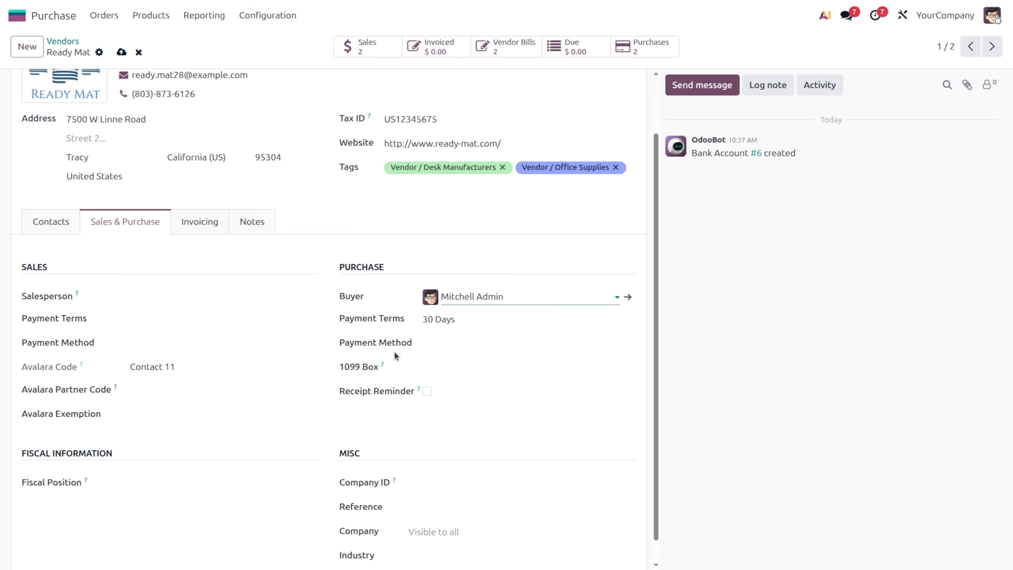
# Examine the Payment Method, 1099 Box and Receipt Reminder options in Ready Mat's purchase settings.
pyautogui.click(445, 344)
pyautogui.click(449, 344)
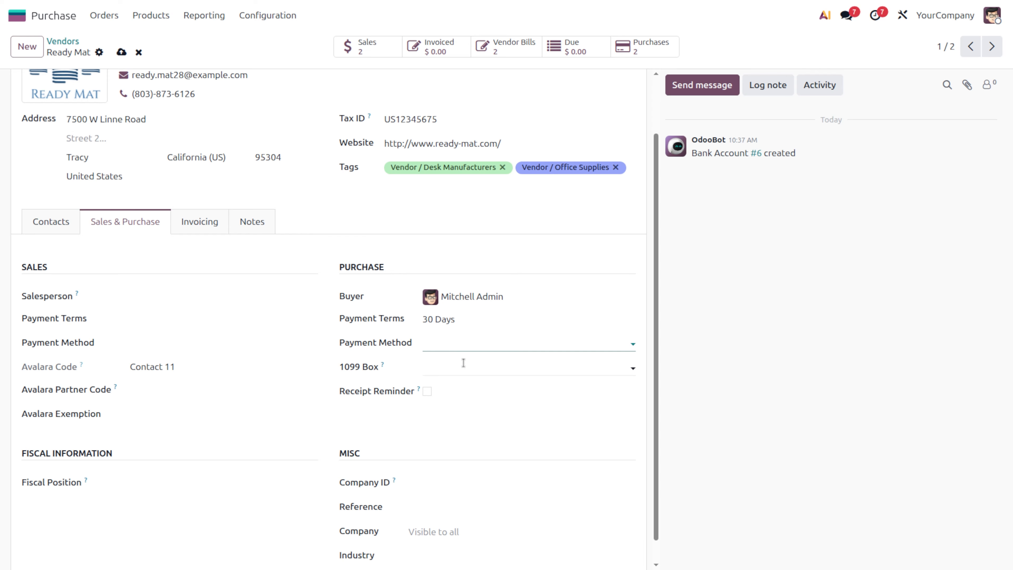
pyautogui.moveTo(382, 366)
pyautogui.moveTo(419, 391)
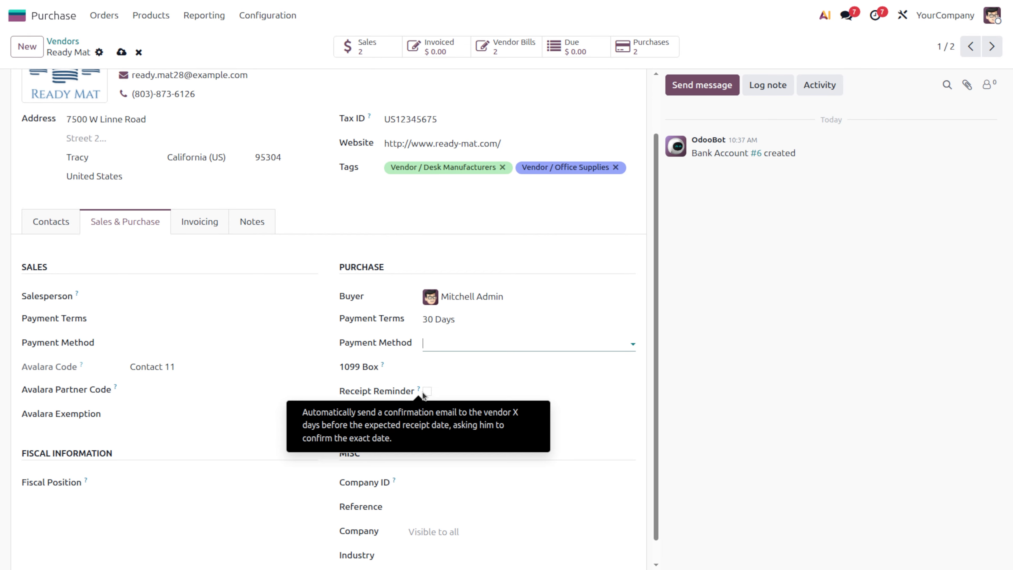
pyautogui.scroll(-1, 424, 393)
pyautogui.scroll(3, 415, 389)
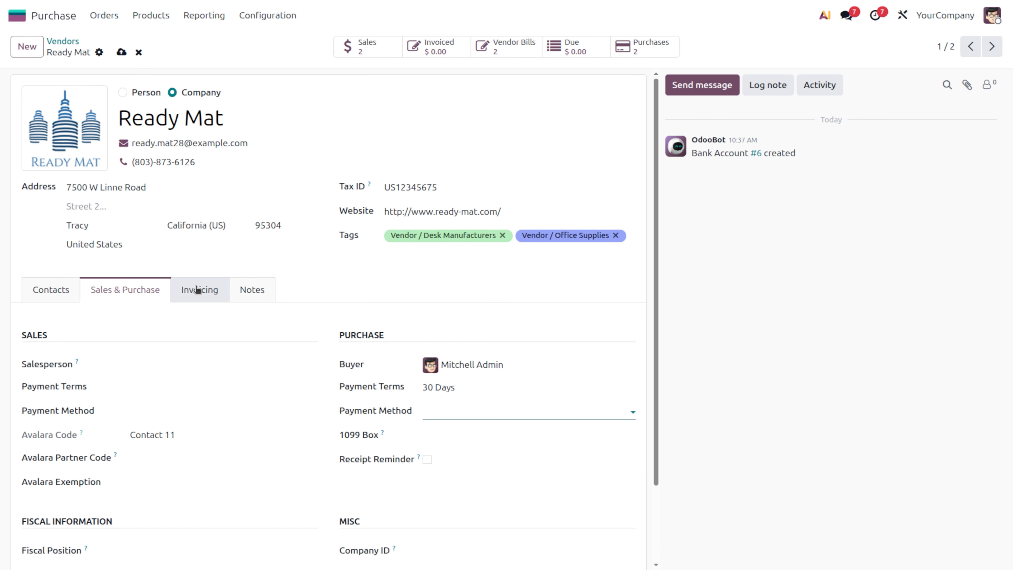
# Review Ready Mat's internal notes and its list of RFQs and purchases, returning to the vendor record.
pyautogui.click(256, 300)
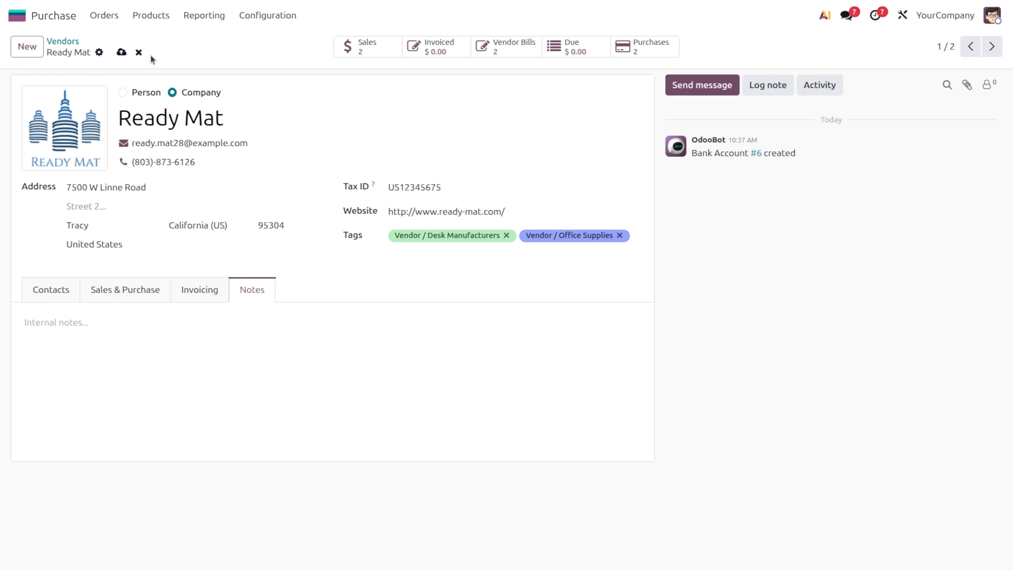
pyautogui.click(643, 50)
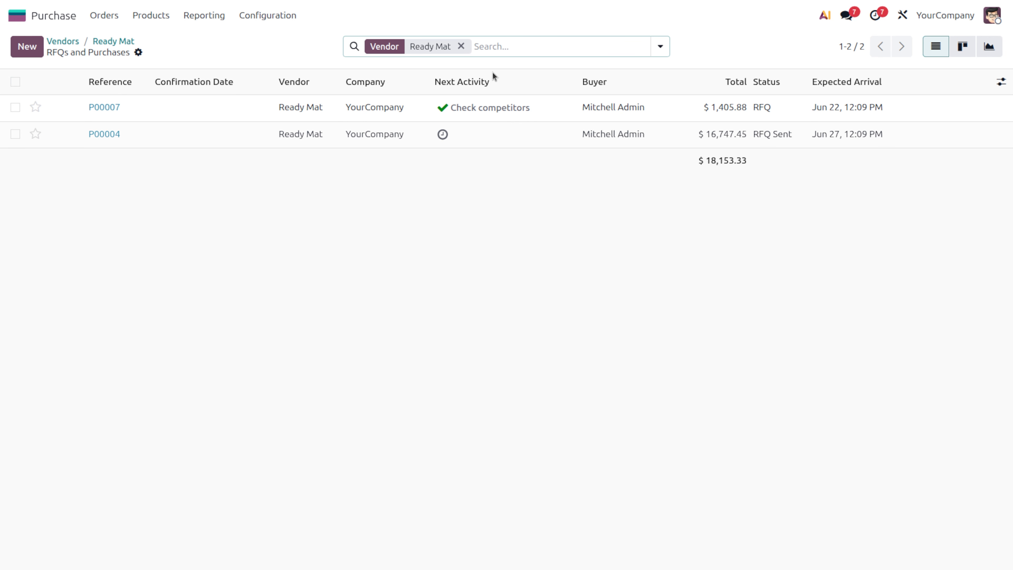
pyautogui.click(113, 41)
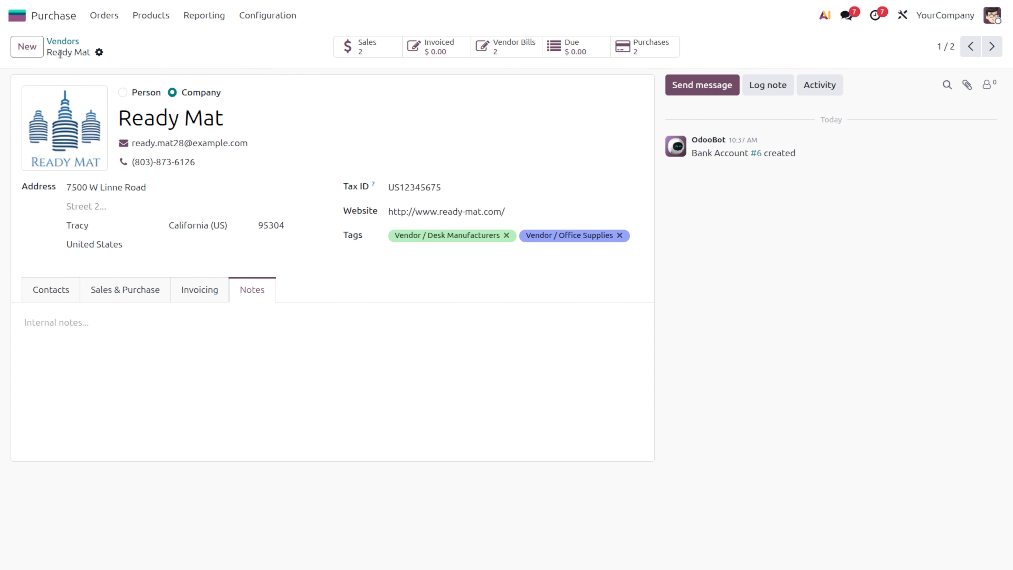
# Create a new vendor pricelist entry with Ready Mat as the vendor.
pyautogui.click(263, 14)
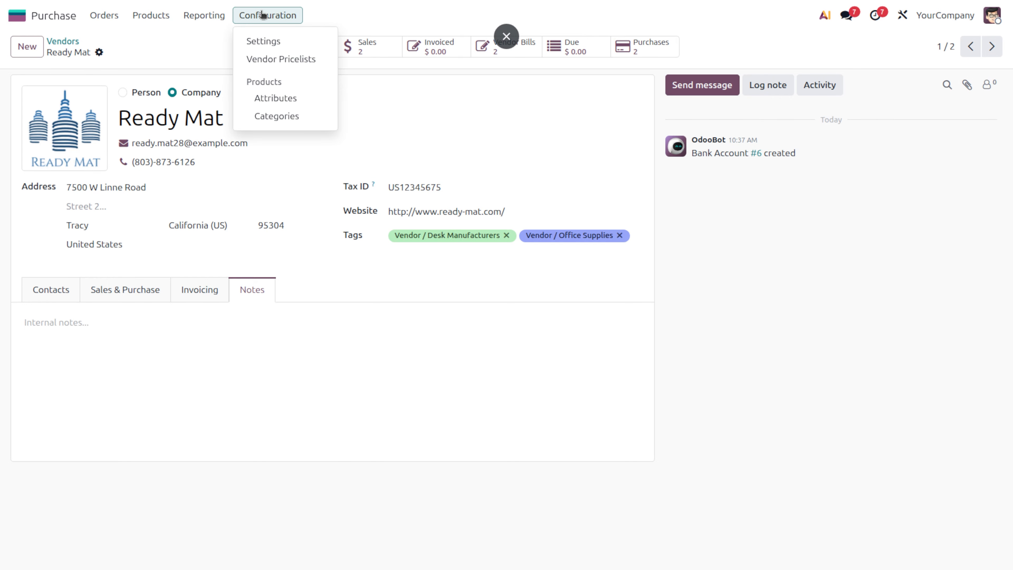
pyautogui.click(271, 60)
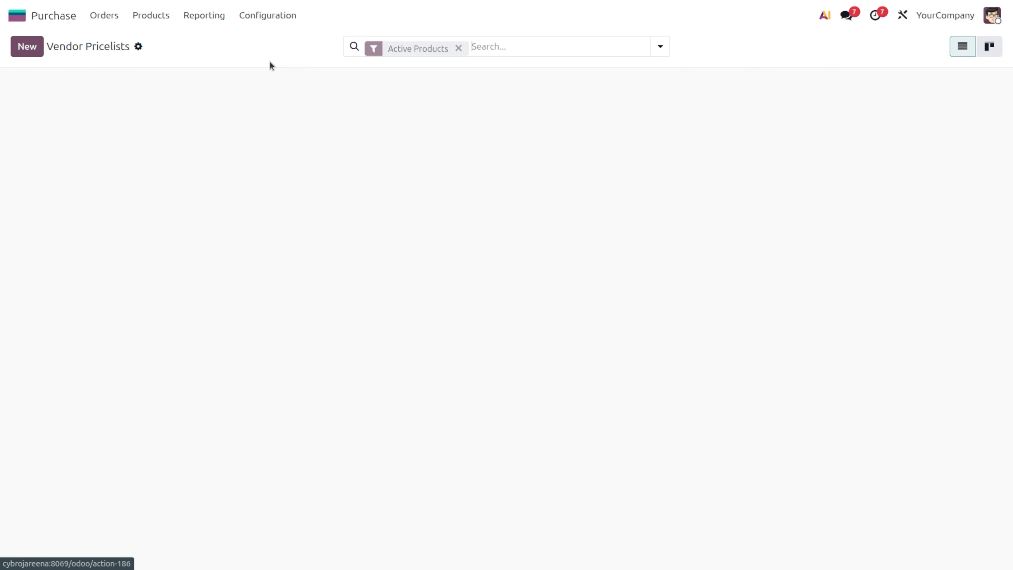
pyautogui.click(32, 45)
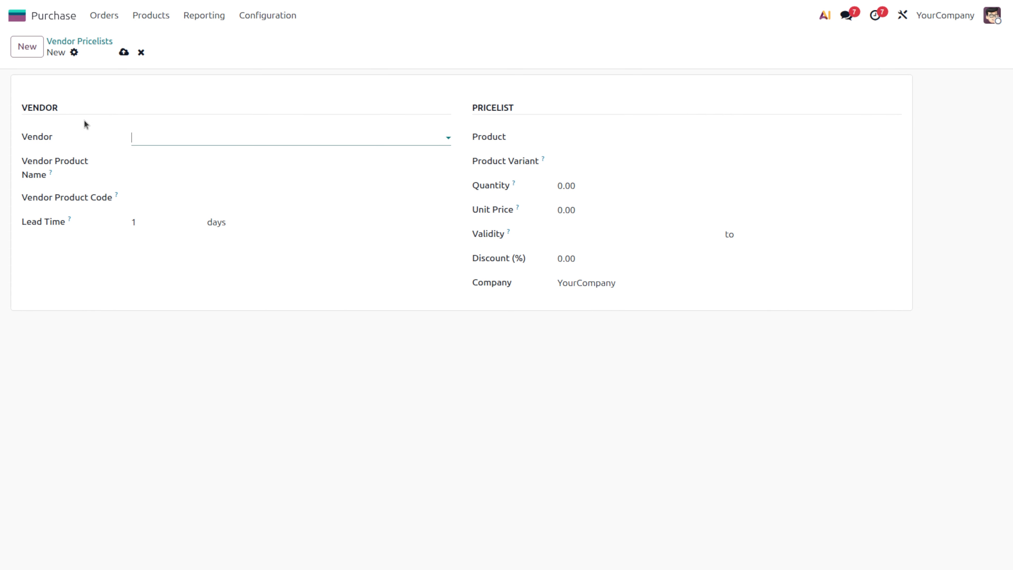
pyautogui.click(163, 138)
pyautogui.click(176, 162)
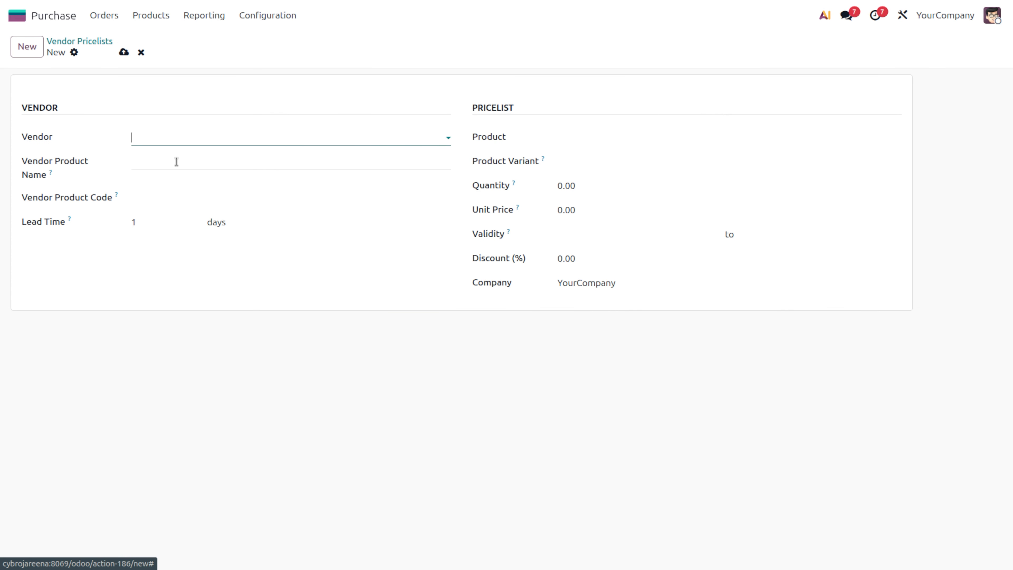
pyautogui.click(177, 161)
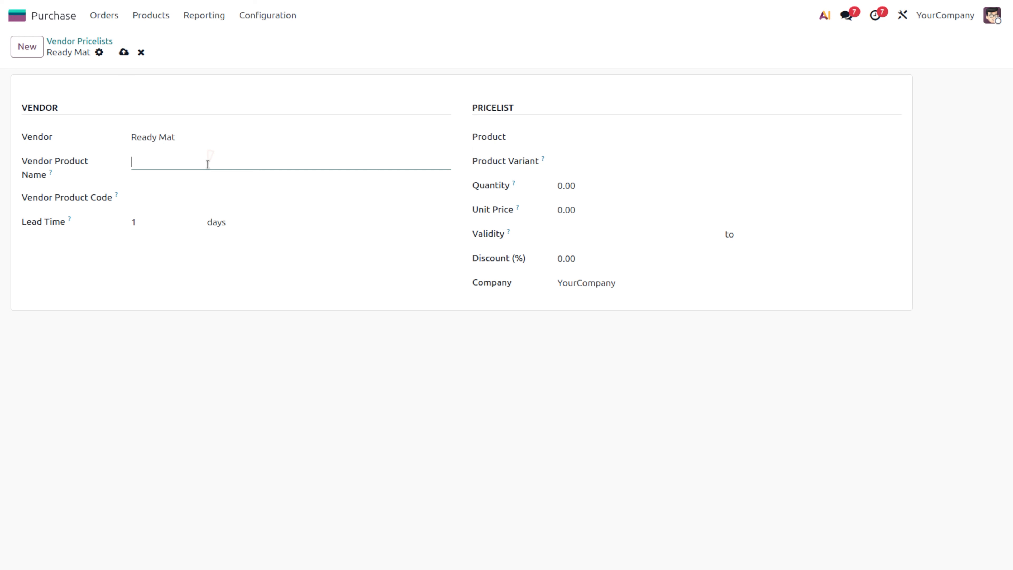
# Set the pricelist's product to Acoustic Bloc Screens, with vendor product name ABS and vendor product code 001.
pyautogui.click(574, 140)
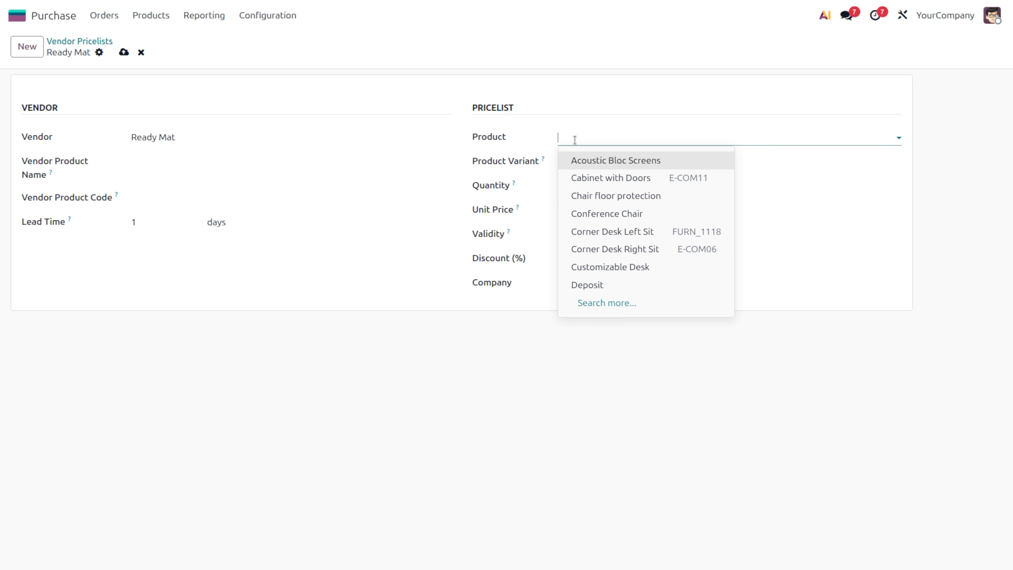
pyautogui.click(594, 161)
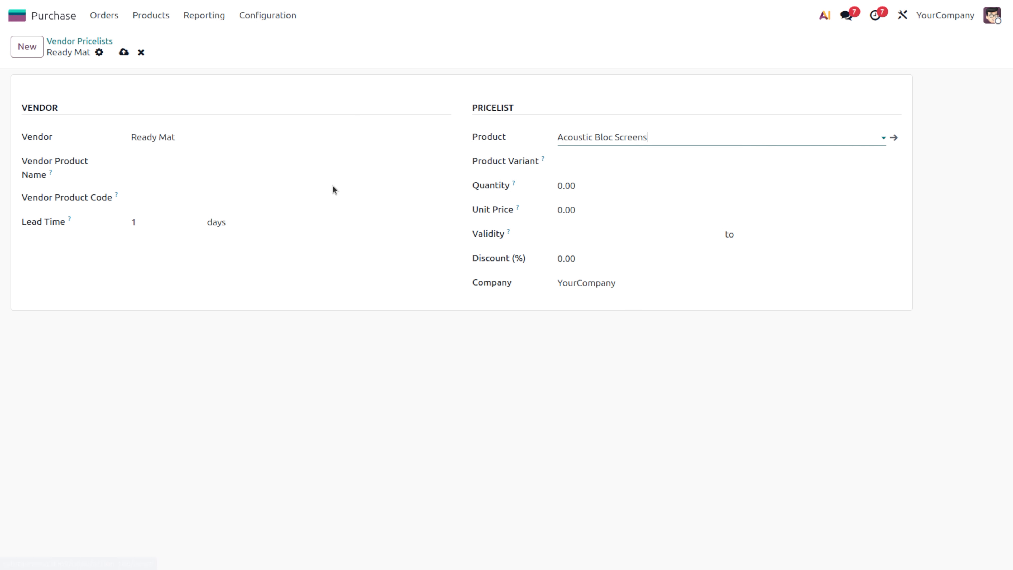
pyautogui.click(171, 166)
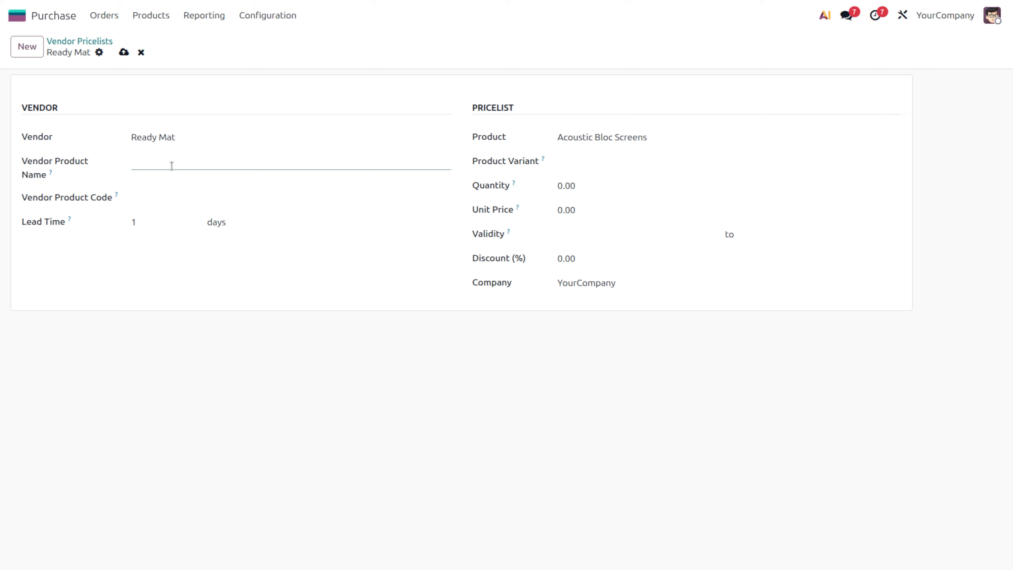
pyautogui.write('ABS')
pyautogui.click(195, 199)
pyautogui.write('001')
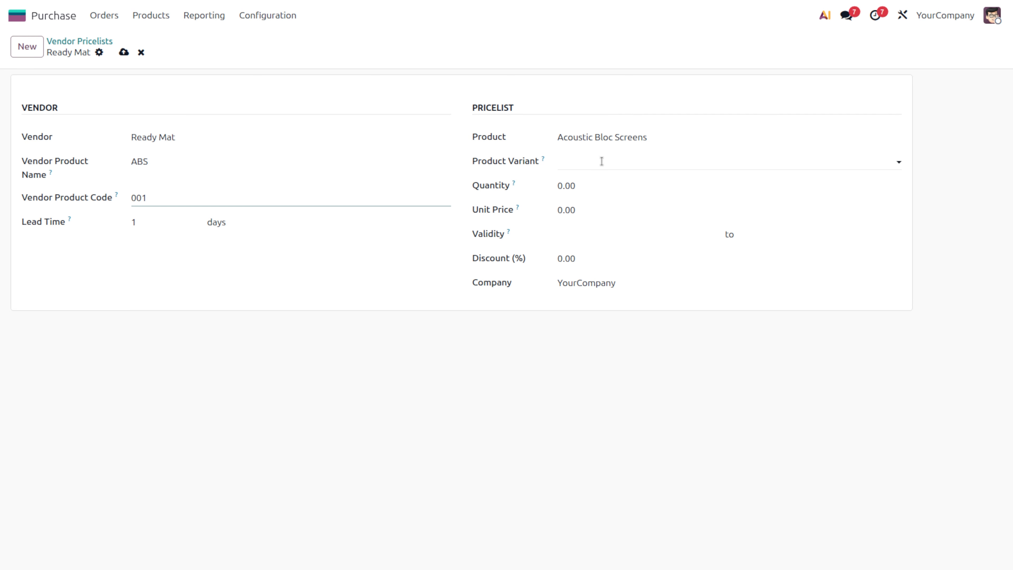
# Set the pricelist's quantity to 1, unit price to 299 and discount to 10%, and save the entry.
pyautogui.click(611, 181)
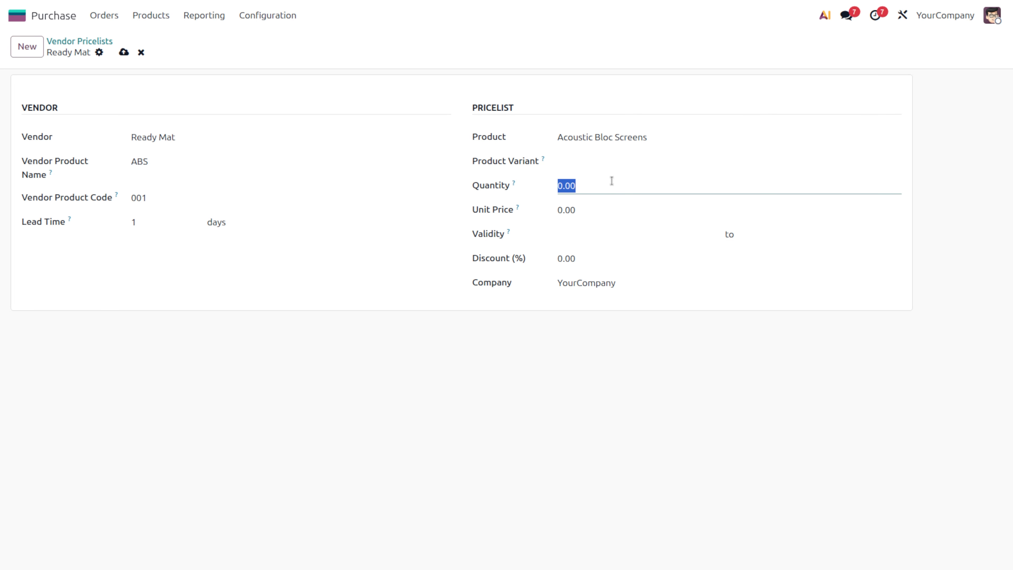
pyautogui.write('1')
pyautogui.click(571, 212)
pyautogui.write('299')
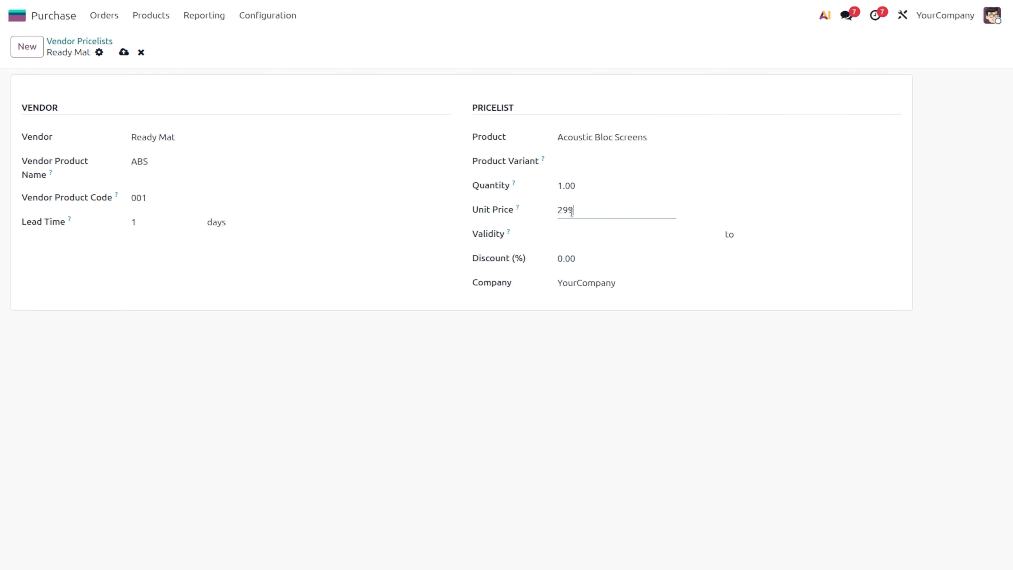
pyautogui.click(593, 265)
pyautogui.write('10')
pyautogui.click(350, 499)
pyautogui.click(124, 52)
# Create a new request for quotation with Ready Mat as the vendor.
pyautogui.click(98, 18)
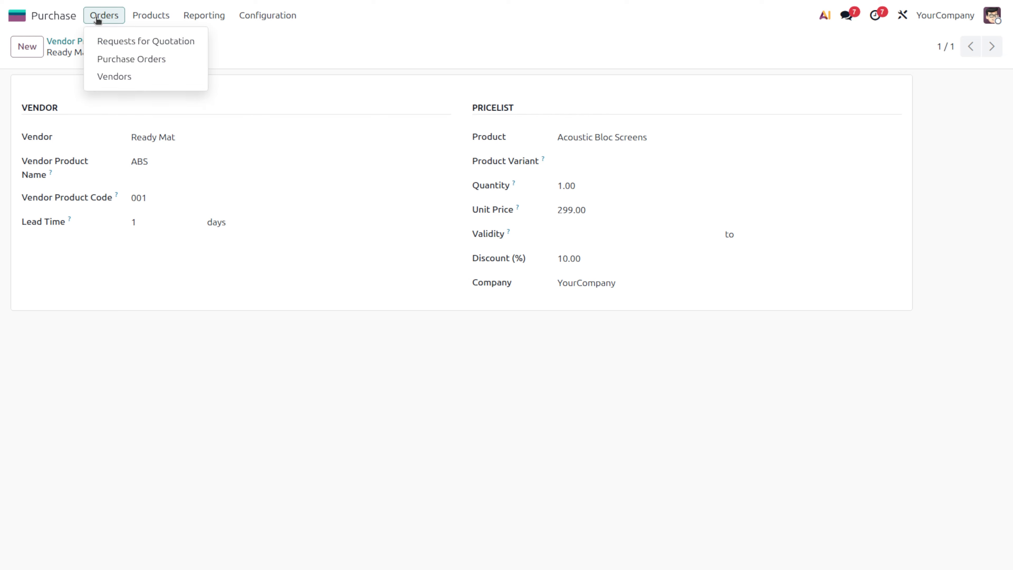
pyautogui.click(118, 40)
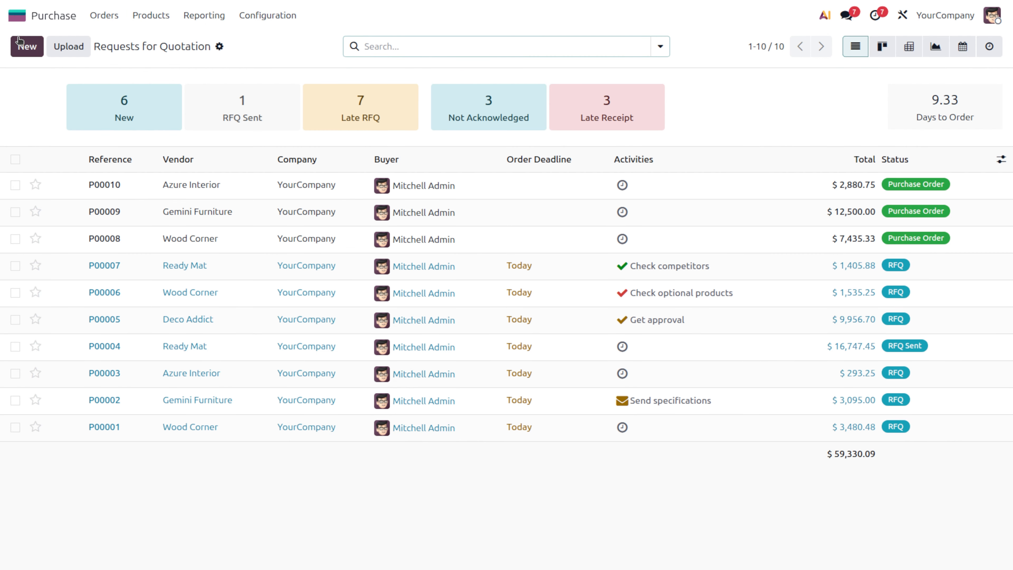
pyautogui.click(27, 46)
pyautogui.click(162, 167)
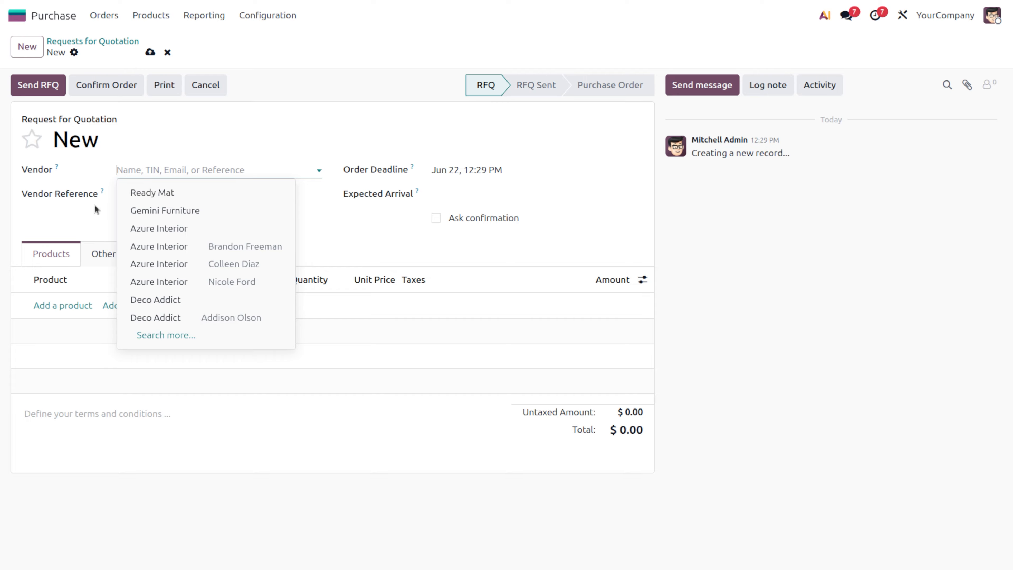
pyautogui.click(160, 193)
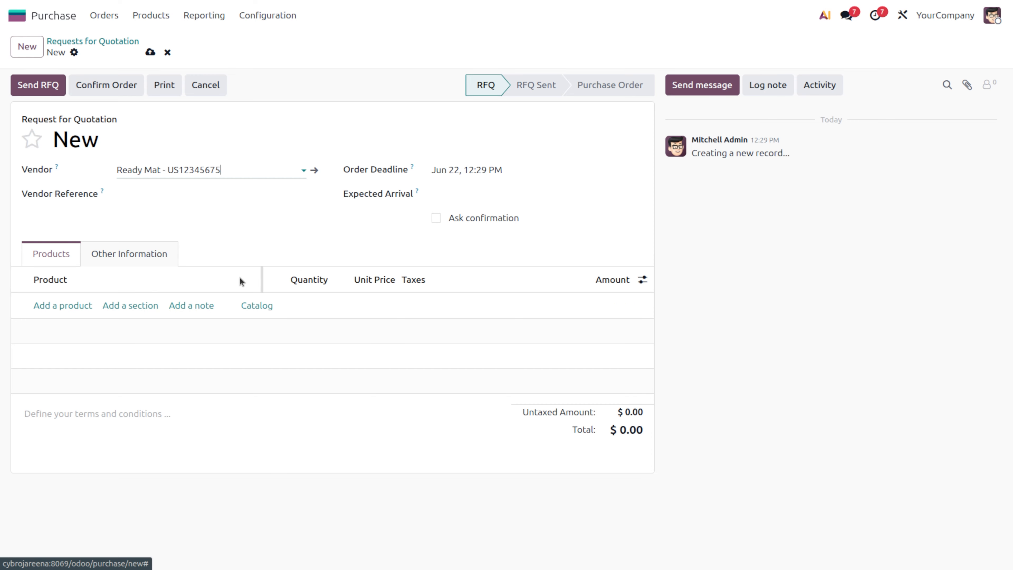
# Browse the quotation's product catalog, removing the Ready Mat vendor filter to view all products, and return to the quotation.
pyautogui.click(254, 308)
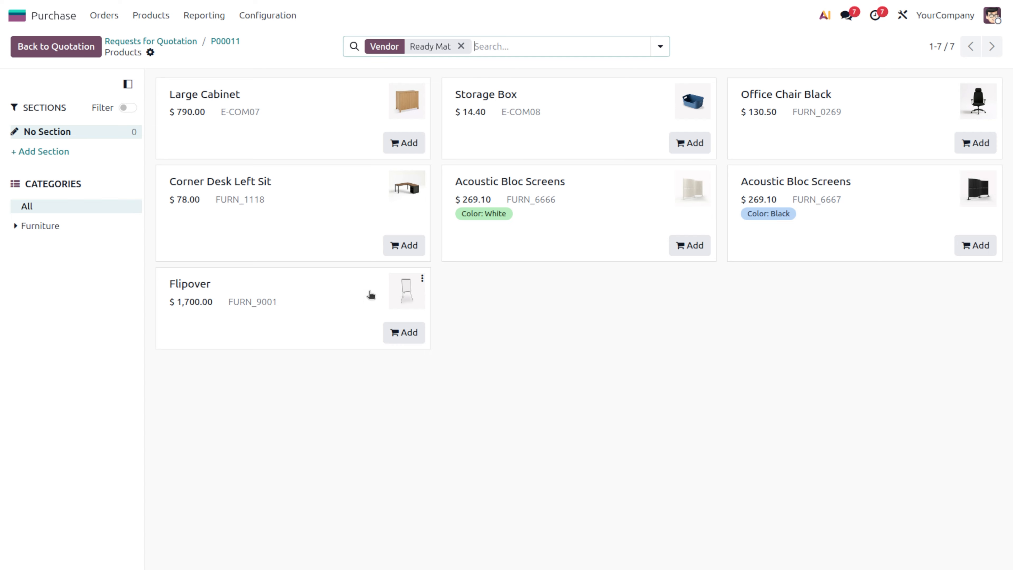
pyautogui.click(461, 46)
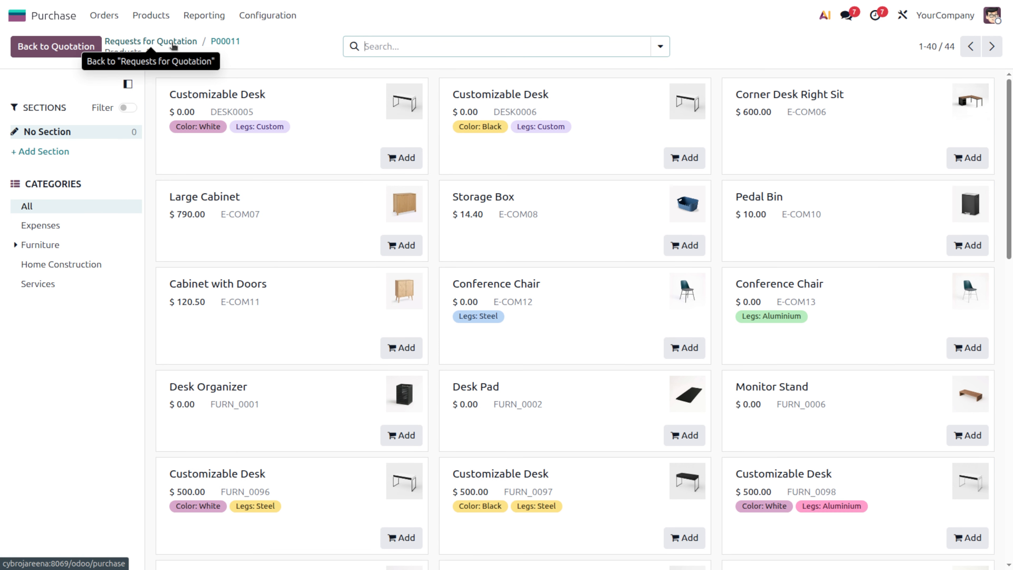
pyautogui.click(223, 41)
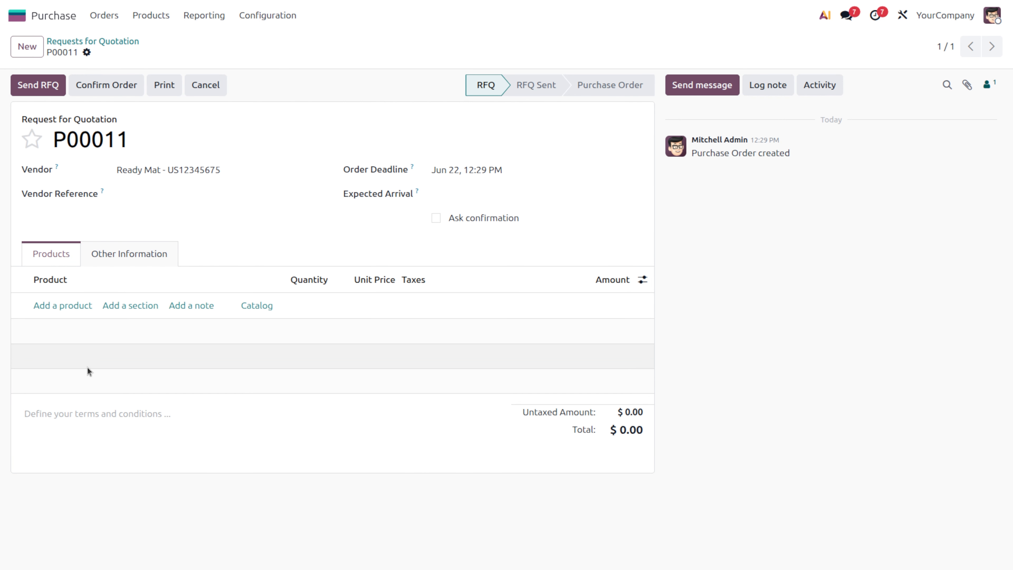
# Add a product line for ABS (White) to the request for quotation, finding it by the vendor product name ABS.
pyautogui.click(61, 305)
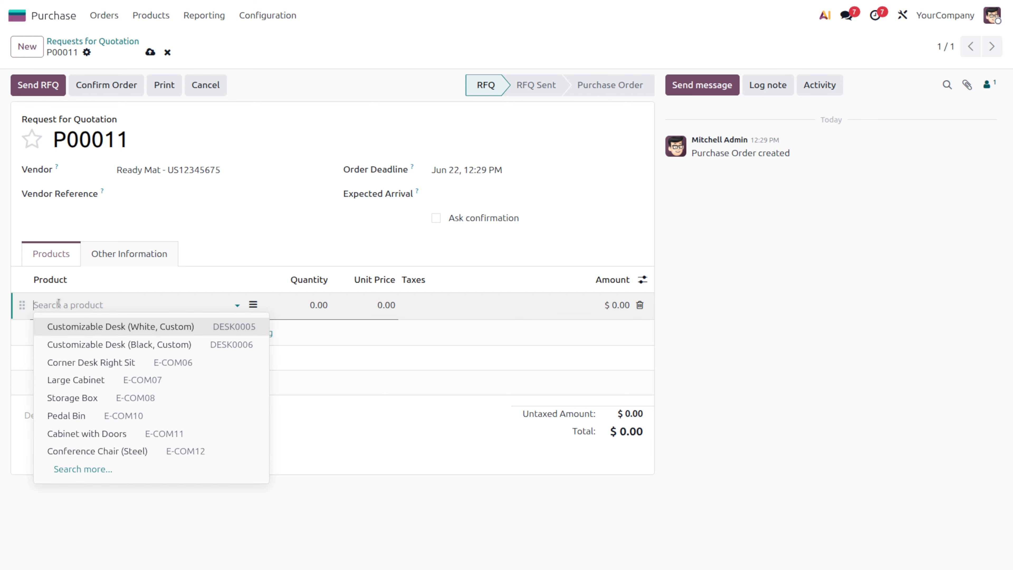
pyautogui.write('abs')
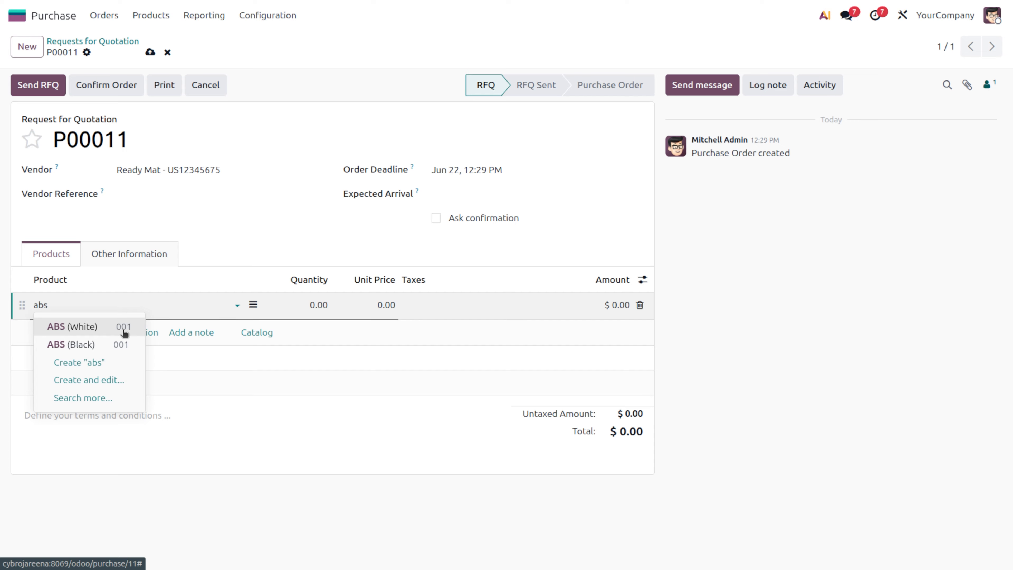
pyautogui.click(88, 327)
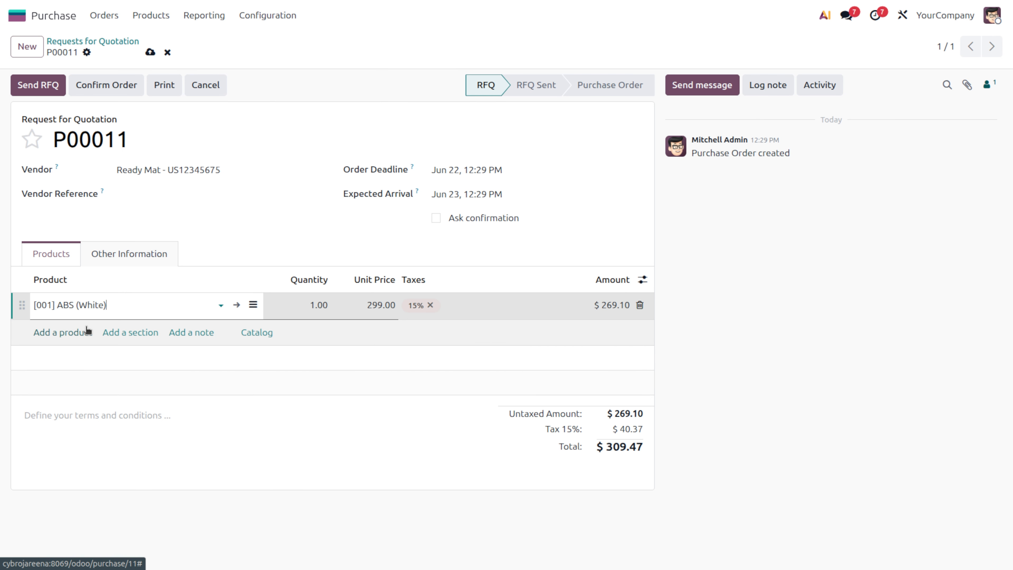
pyautogui.click(56, 332)
pyautogui.click(56, 331)
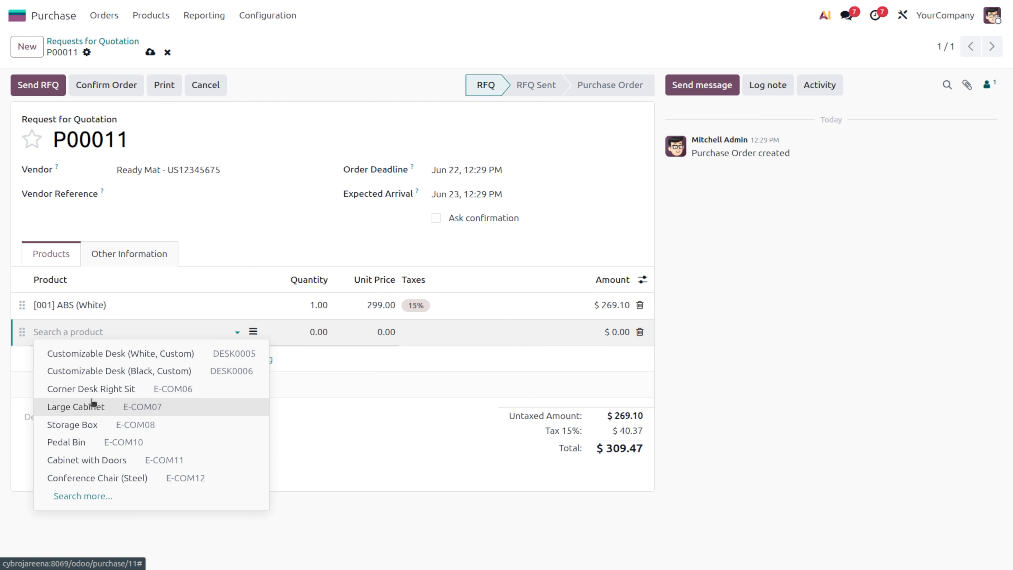
pyautogui.click(421, 469)
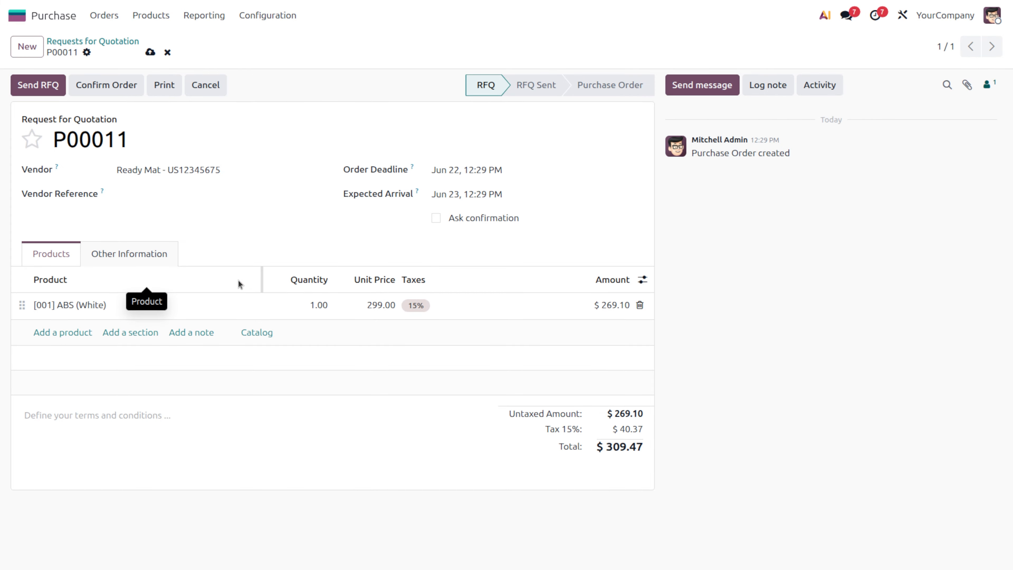
# Show the Disc.% column in the quotation's product lines.
pyautogui.click(82, 305)
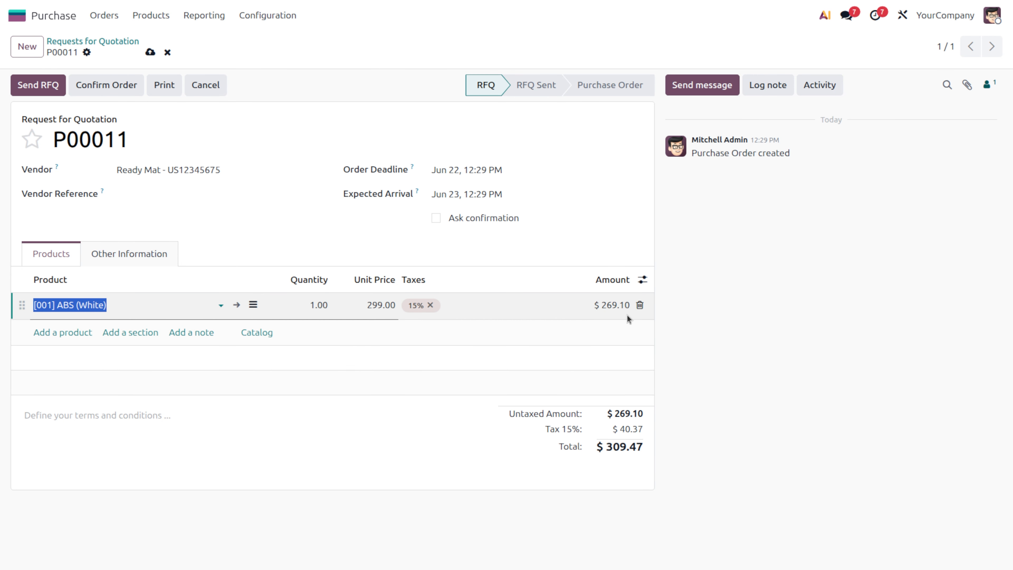
pyautogui.click(641, 280)
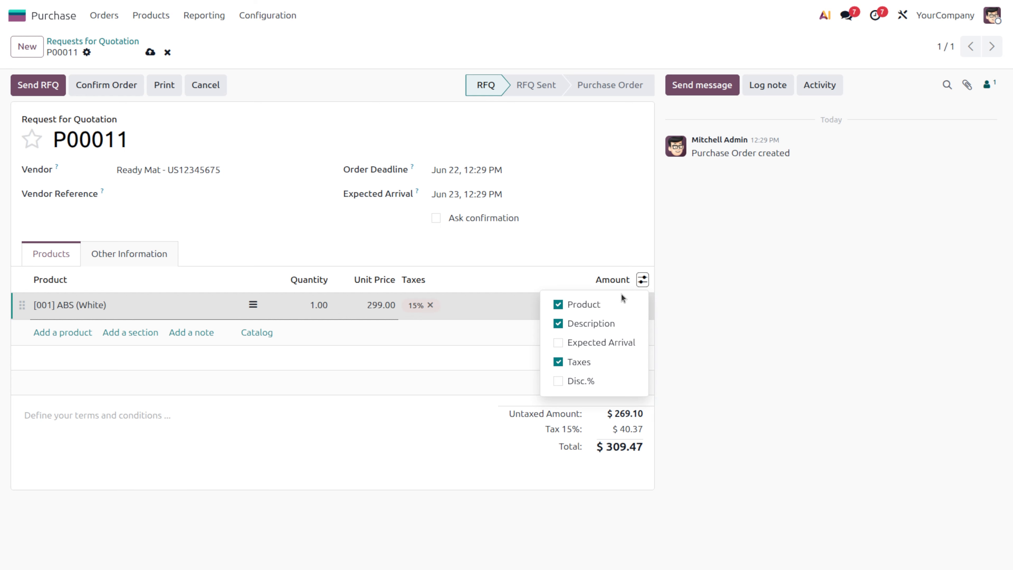
pyautogui.click(558, 381)
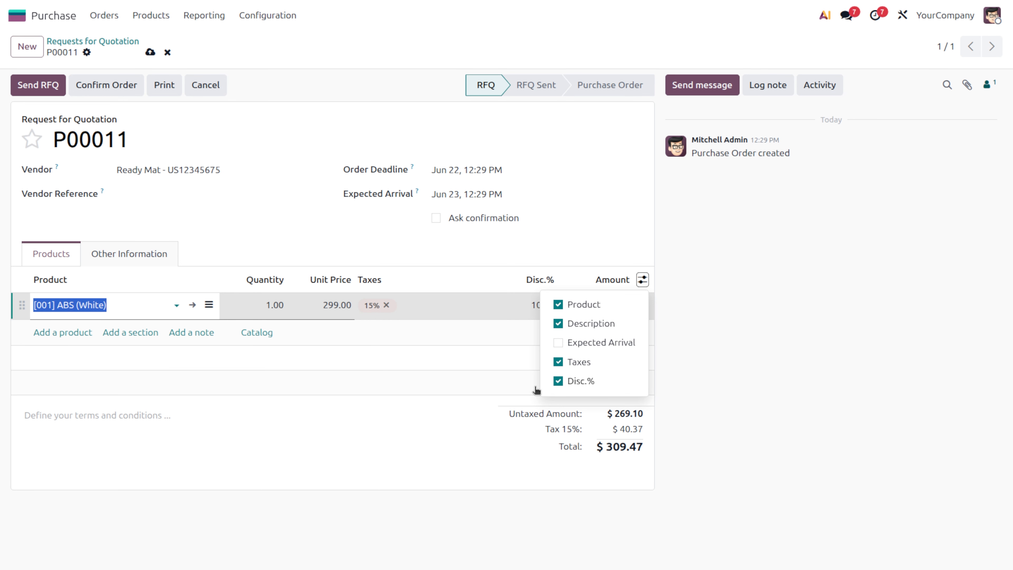
pyautogui.click(444, 397)
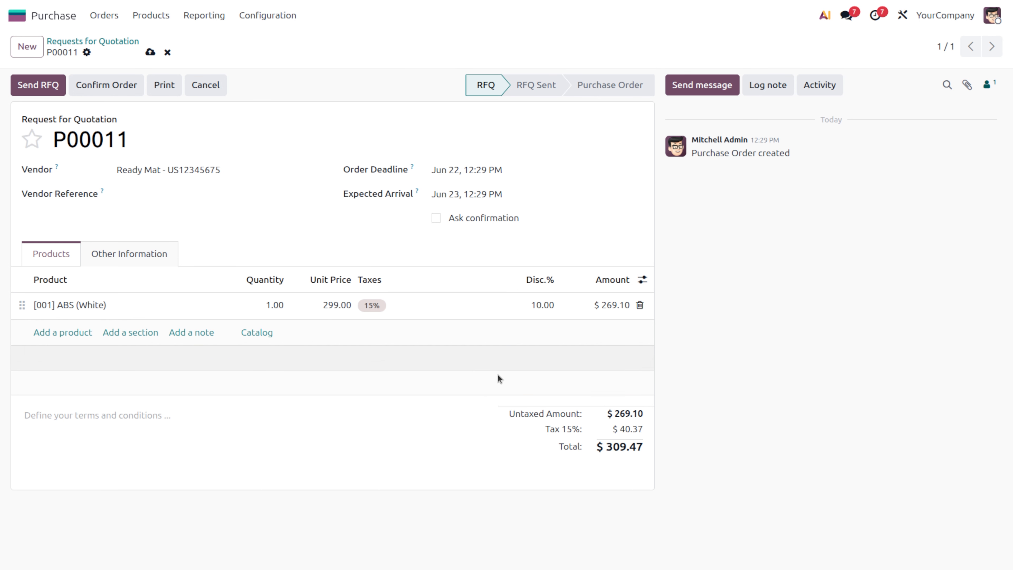
pyautogui.moveTo(411, 168)
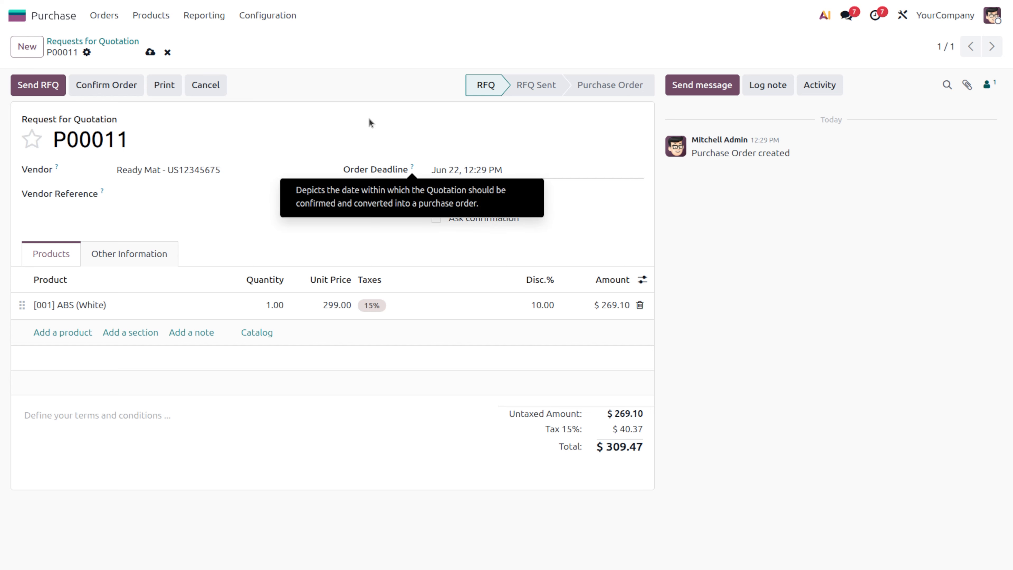
pyautogui.click(149, 10)
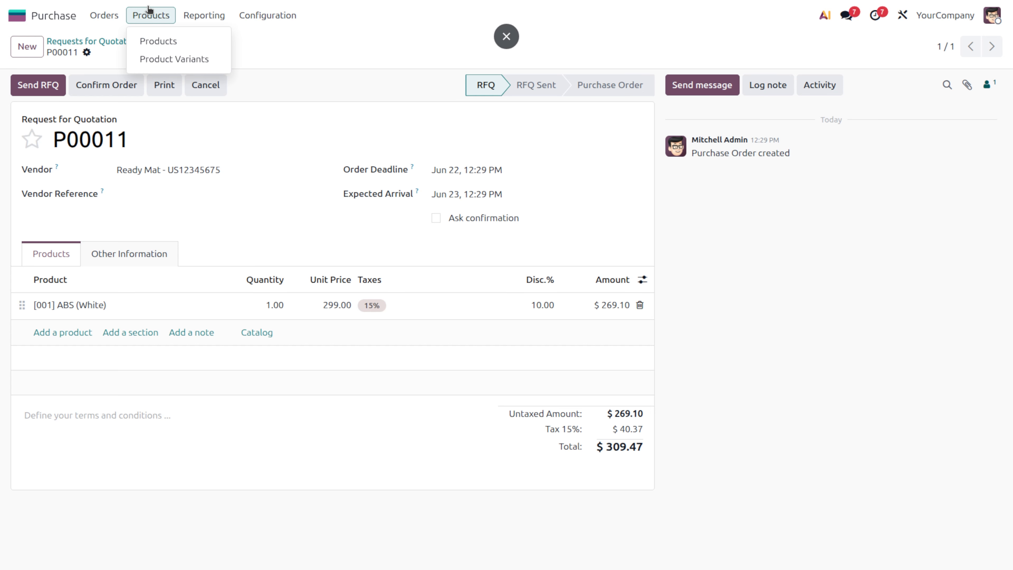
pyautogui.click(238, 232)
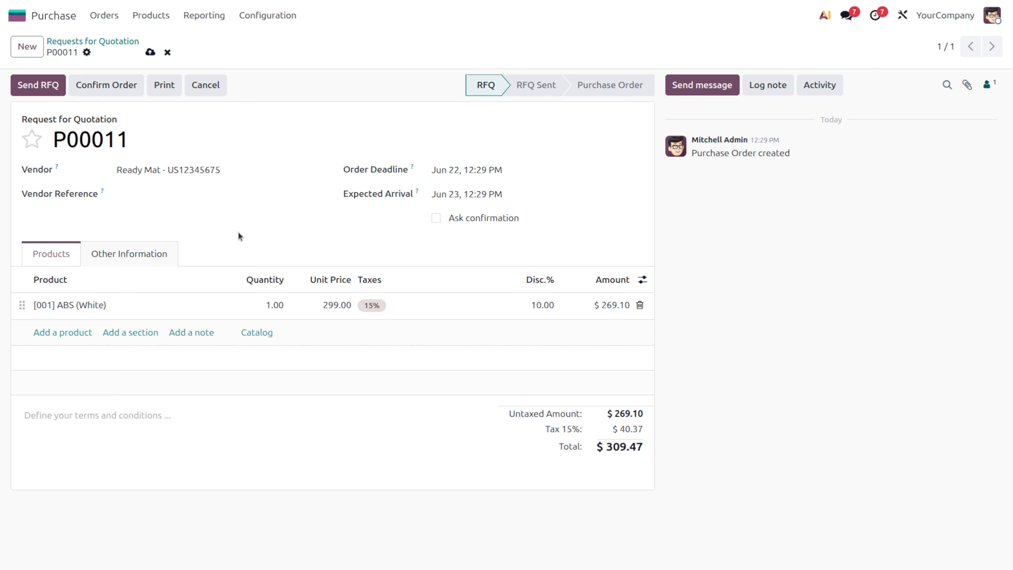